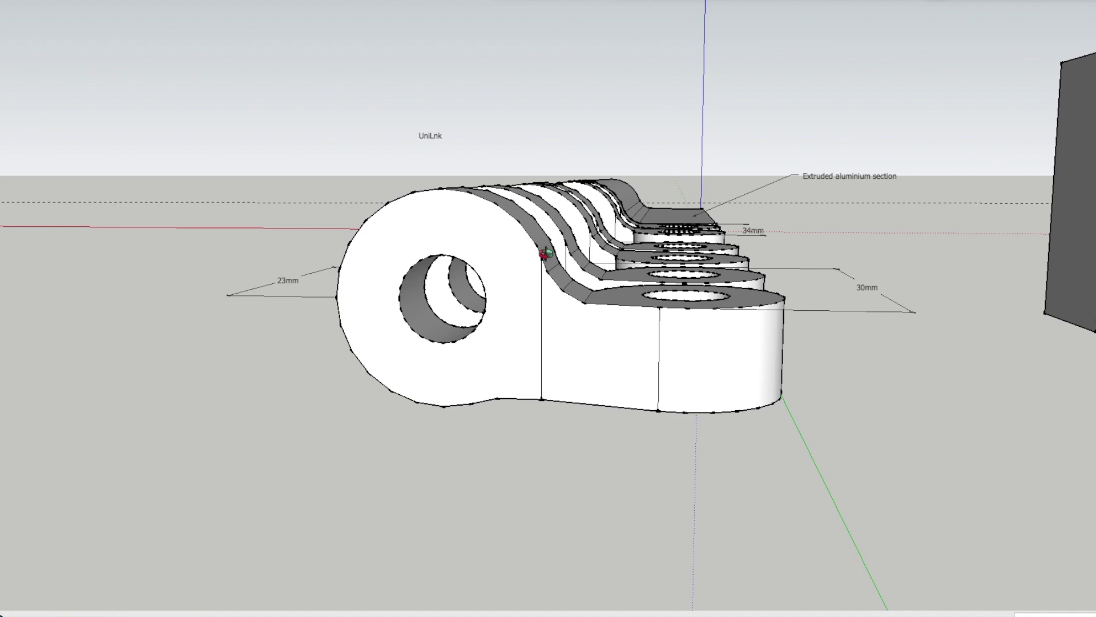
- Orbit around the 23mm, 32mm and 17mm UniLnk link pairs, ending on a near top-down overview
left_click_drag(623, 290, 648, 350)
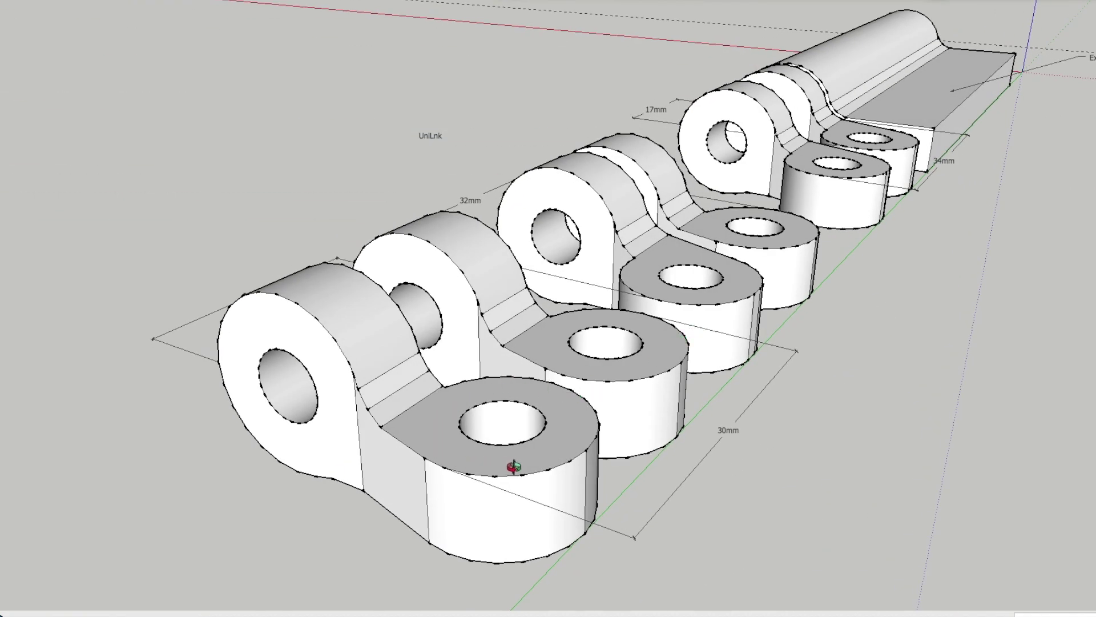
left_click_drag(674, 286, 591, 330)
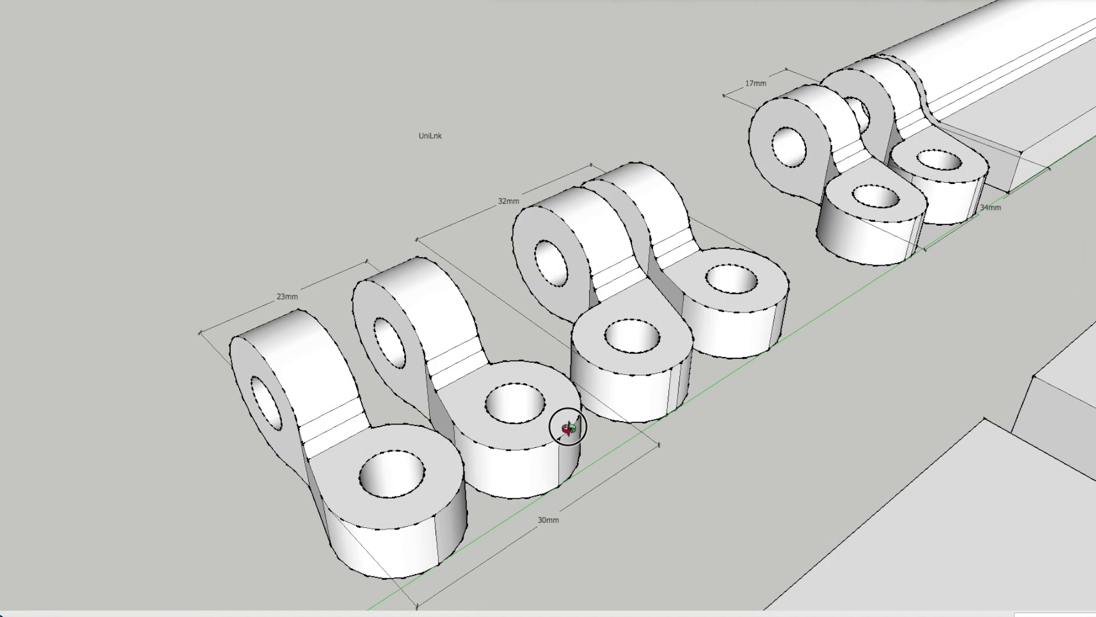
left_click_drag(514, 407, 565, 453)
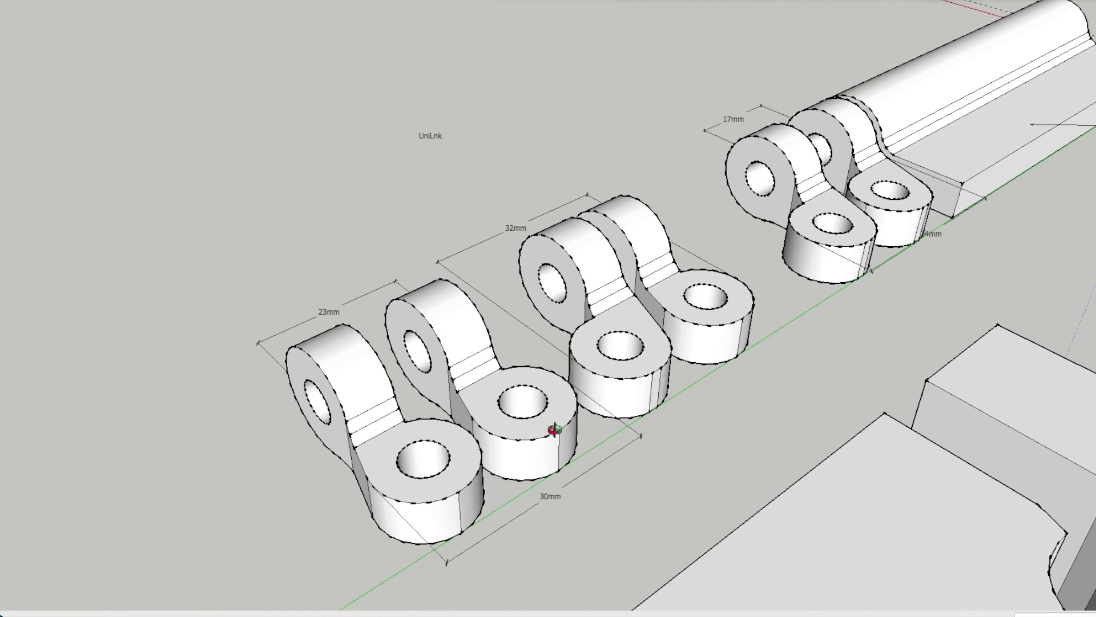
left_click_drag(554, 430, 543, 397)
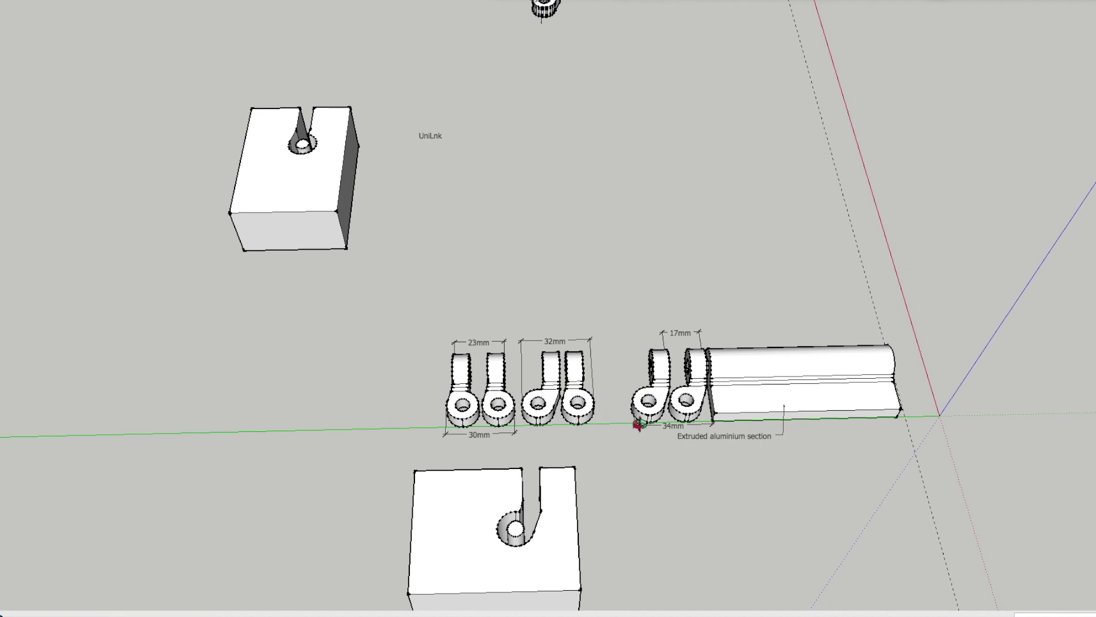
- Zoom and orbit until the extrusion's rounded knuckle and through-hole run diagonally across the view
left_click_drag(621, 383, 483, 381)
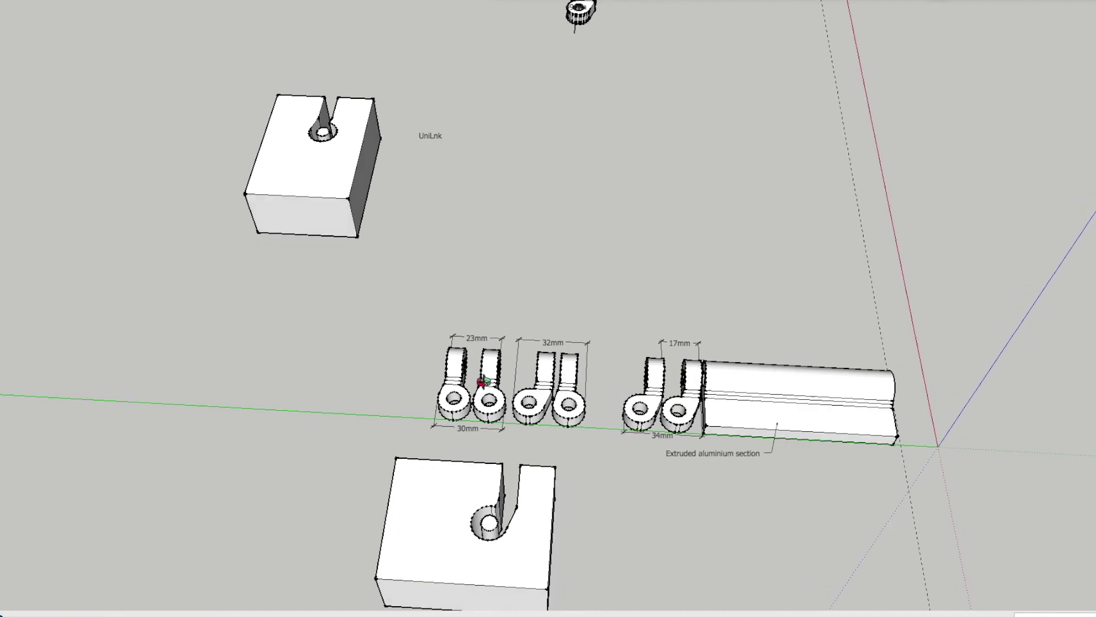
scroll(483, 382, "down", 3)
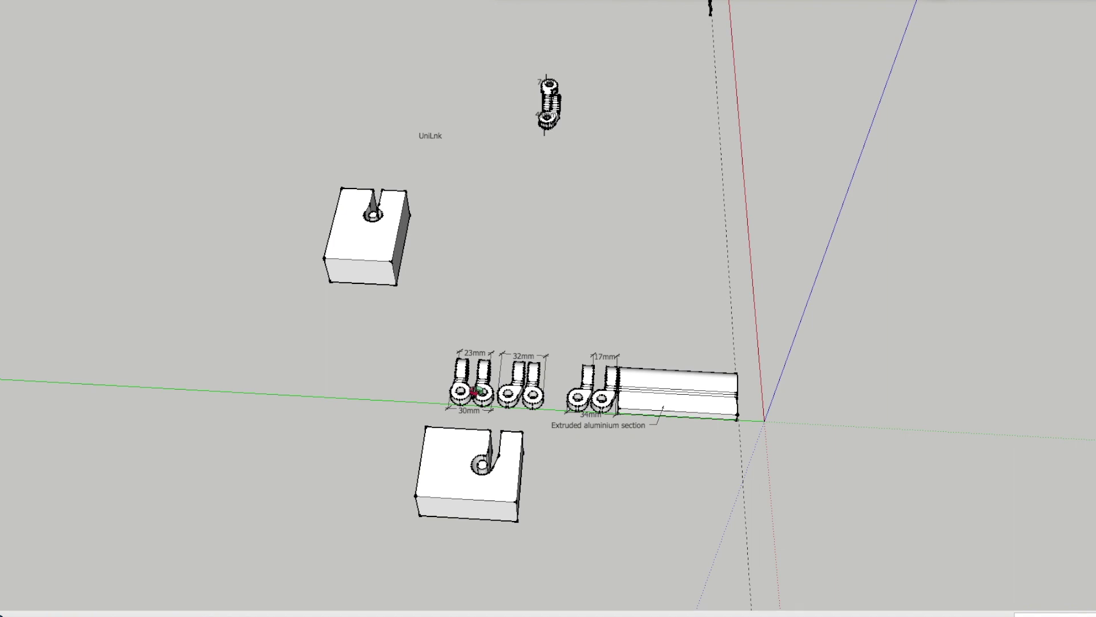
scroll(715, 411, "up", 5)
left_click_drag(717, 411, 518, 304)
scroll(502, 372, "up", 5)
scroll(595, 336, "down", 3)
left_click_drag(594, 335, 680, 316)
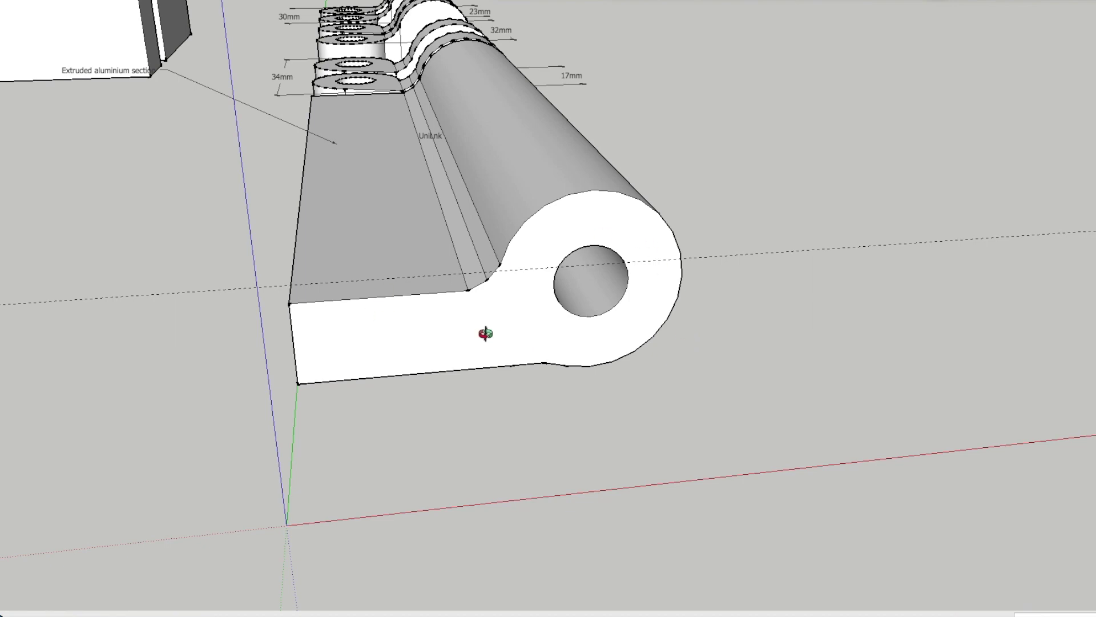
- Orbit along the extrusion, then zoom onto the 23mm and 32mm link pairs beside the slotted block
scroll(507, 320, "down", 1)
left_click_drag(501, 294, 508, 423)
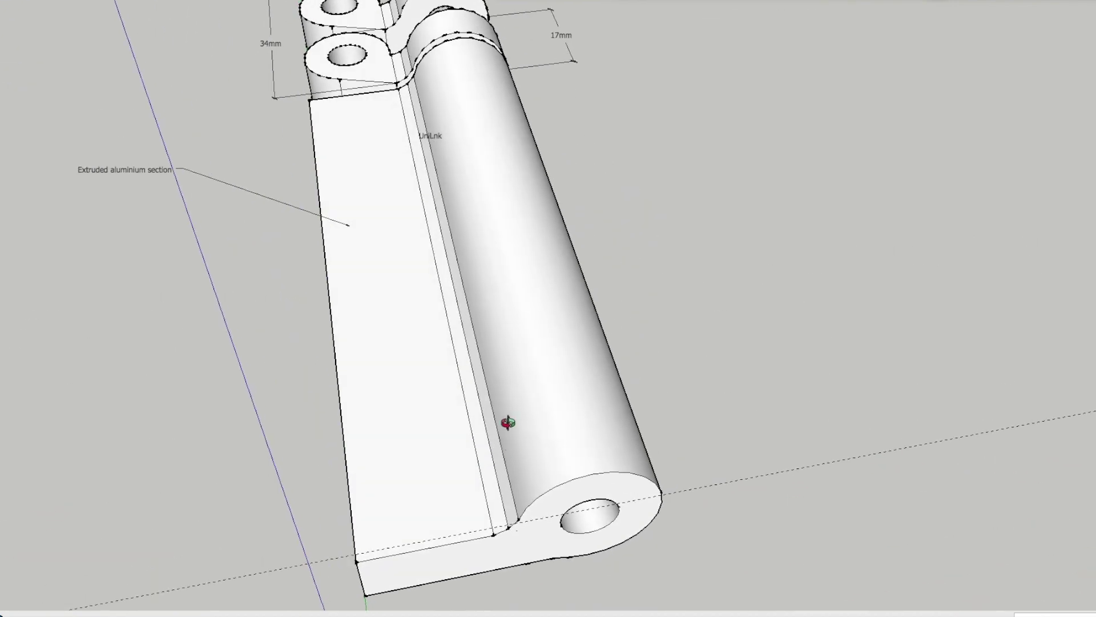
left_click_drag(494, 202, 463, 478)
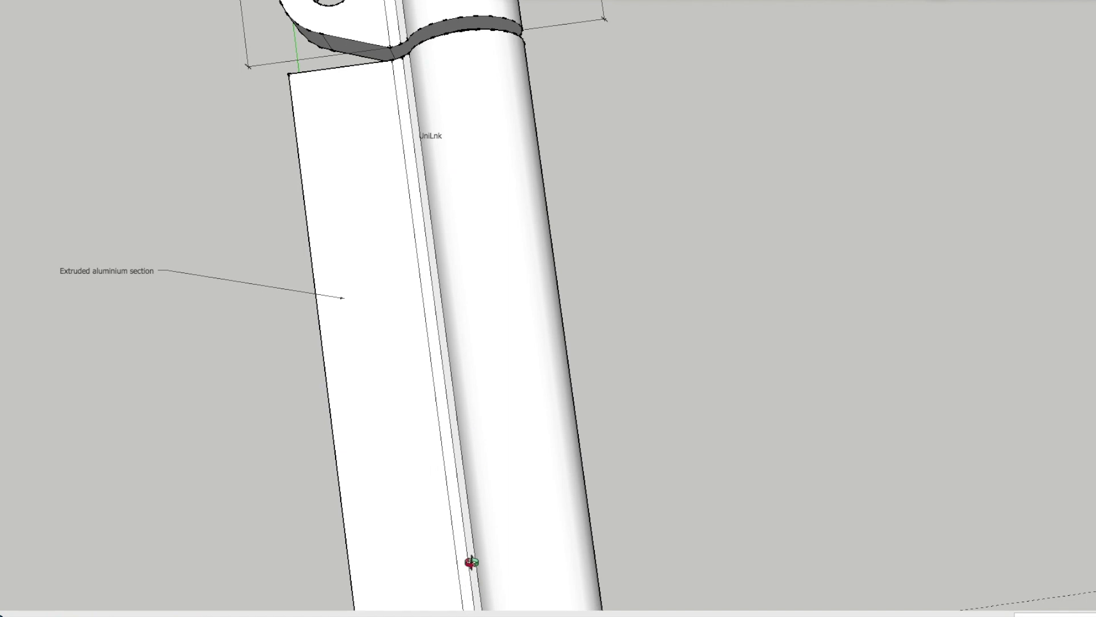
scroll(482, 447, "down", 3)
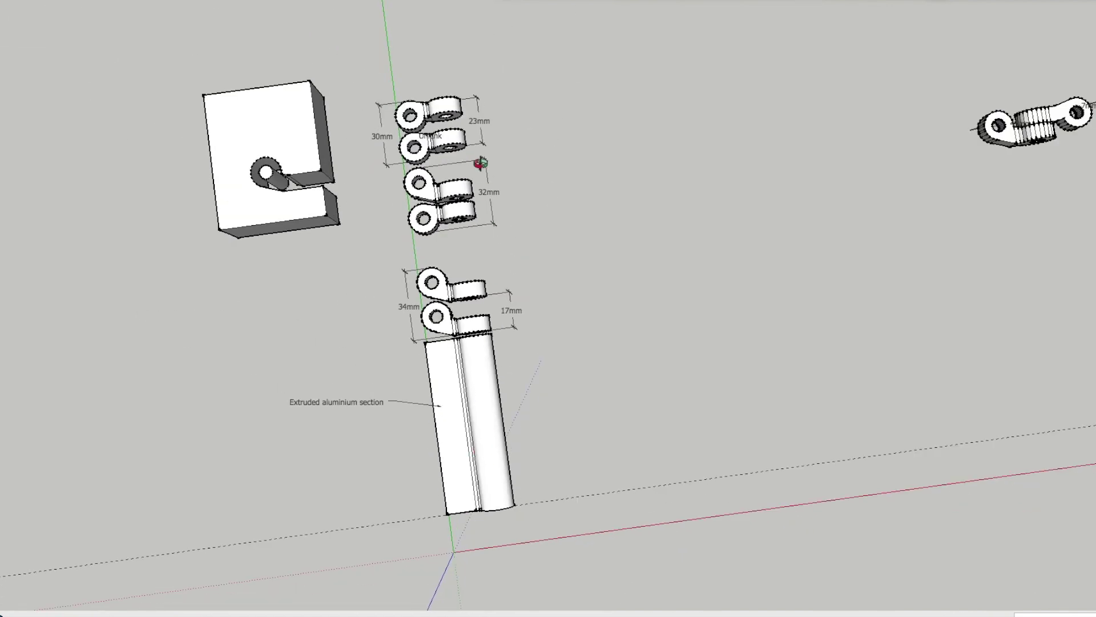
scroll(421, 96, "up", 5)
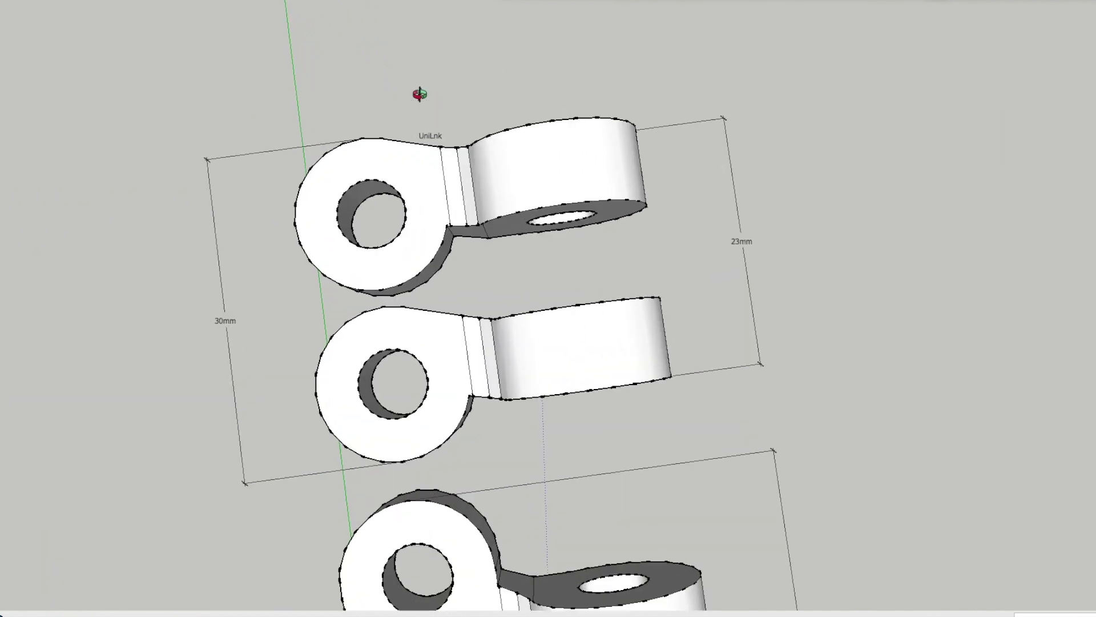
left_click_drag(636, 114, 468, 118)
scroll(617, 203, "down", 5)
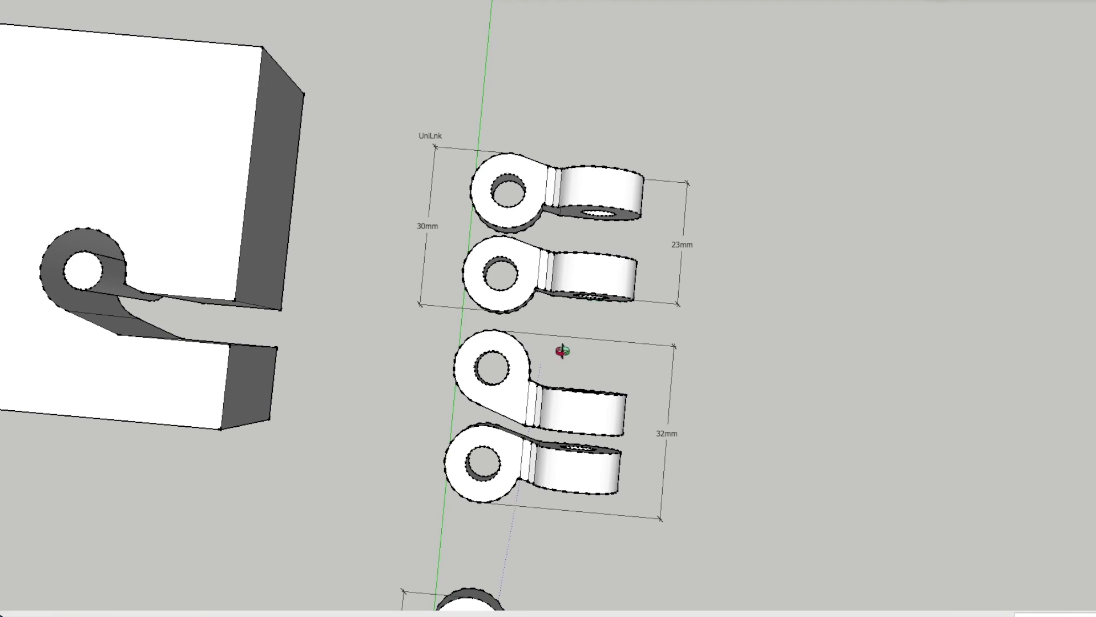
- Zoom in on the 23mm pair and its 30mm dimension, then pan the 32mm pair to mid-screen
left_click_drag(551, 382, 569, 393)
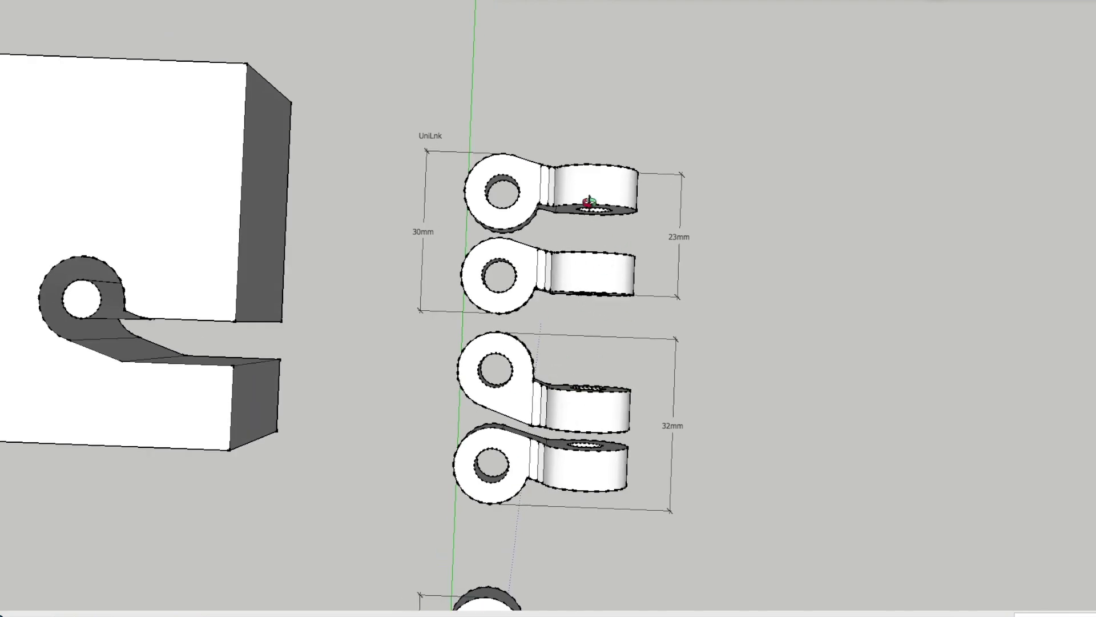
scroll(562, 151, "up", 4)
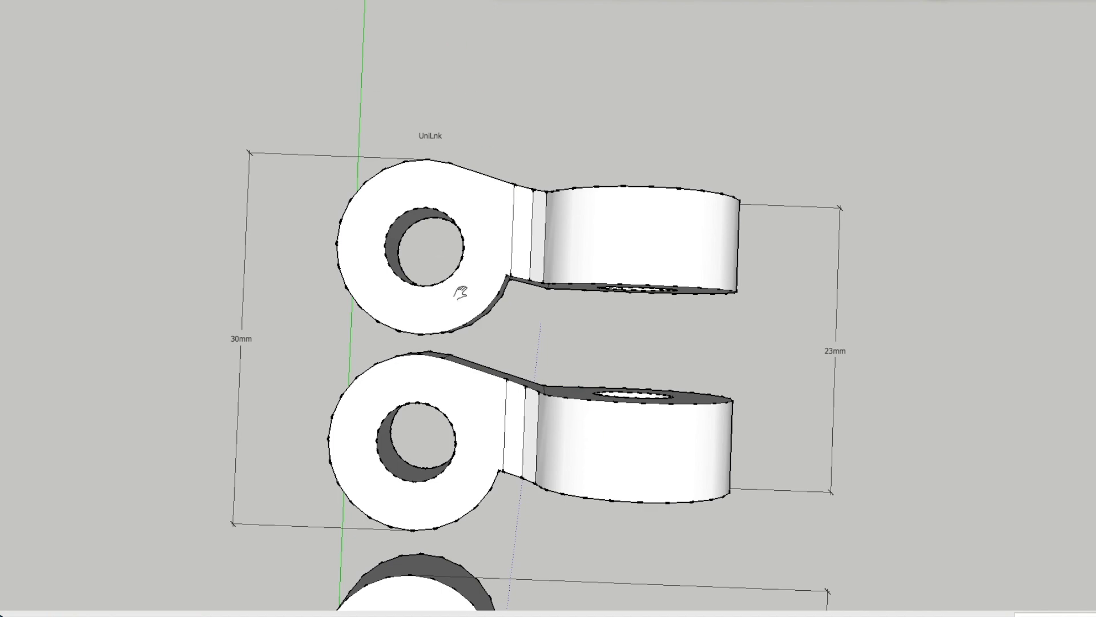
mouse_move(460, 293)
left_mouse_down()
mouse_move(599, 372)
mouse_move(703, 238)
left_mouse_up()
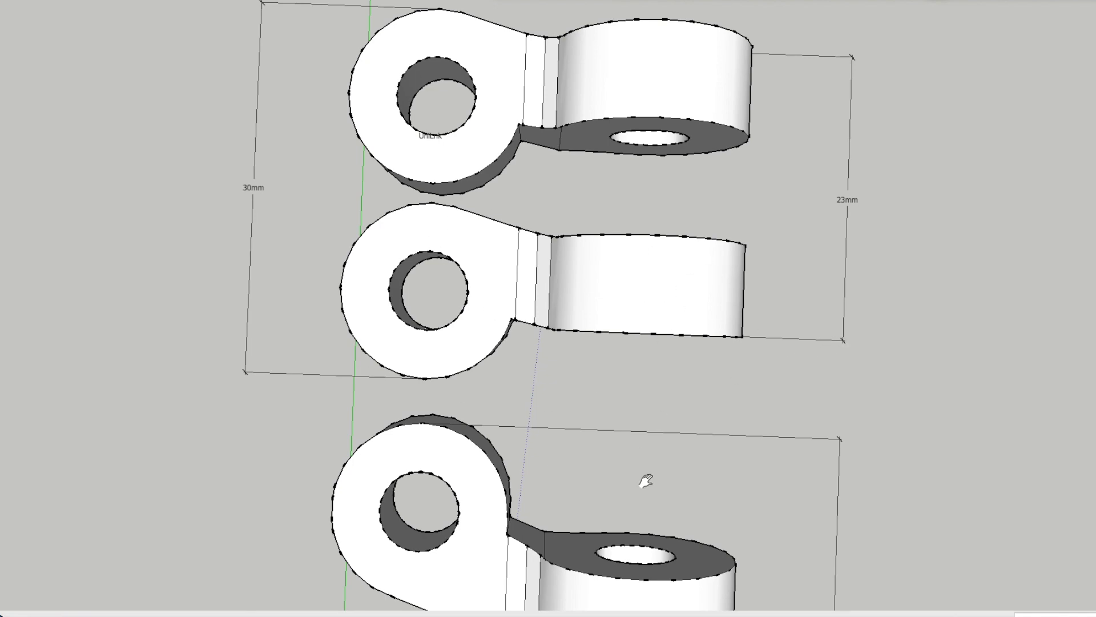
left_click_drag(645, 481, 644, 214)
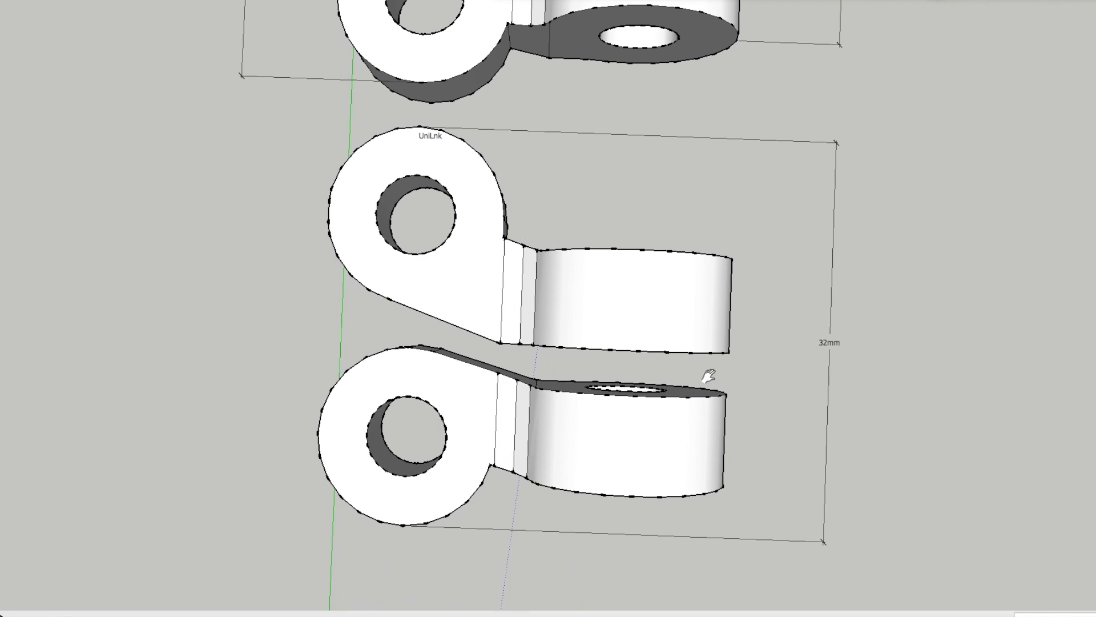
- Center the 32mm pair, then zoom out and pan until the Extruded aluminium section label shows
left_click_drag(683, 415, 656, 374)
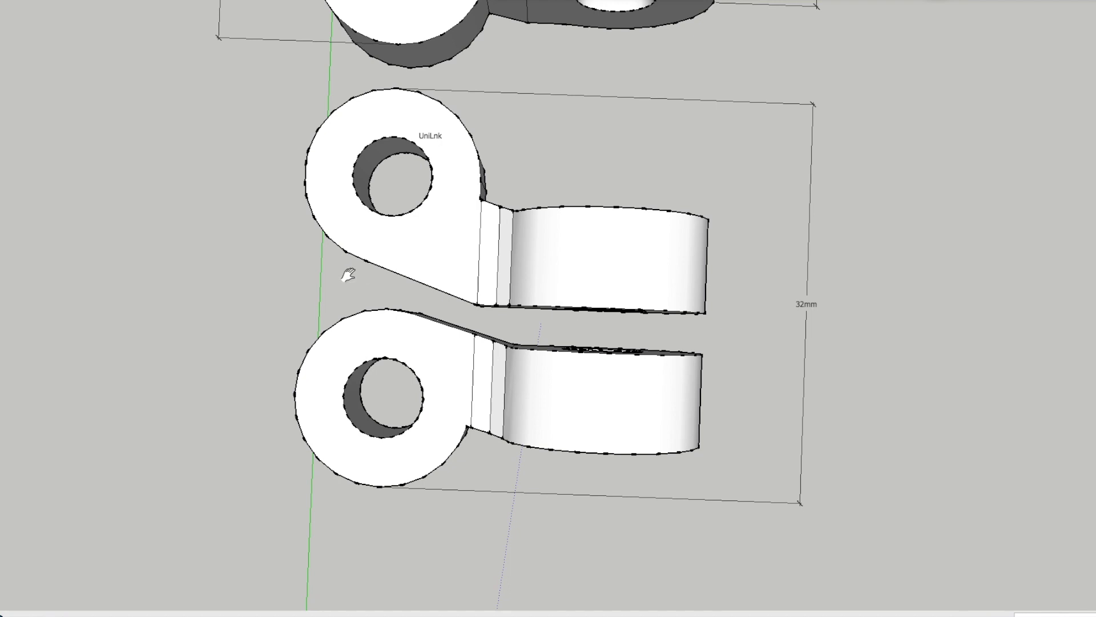
scroll(761, 410, "down", 3)
scroll(692, 362, "down", 5)
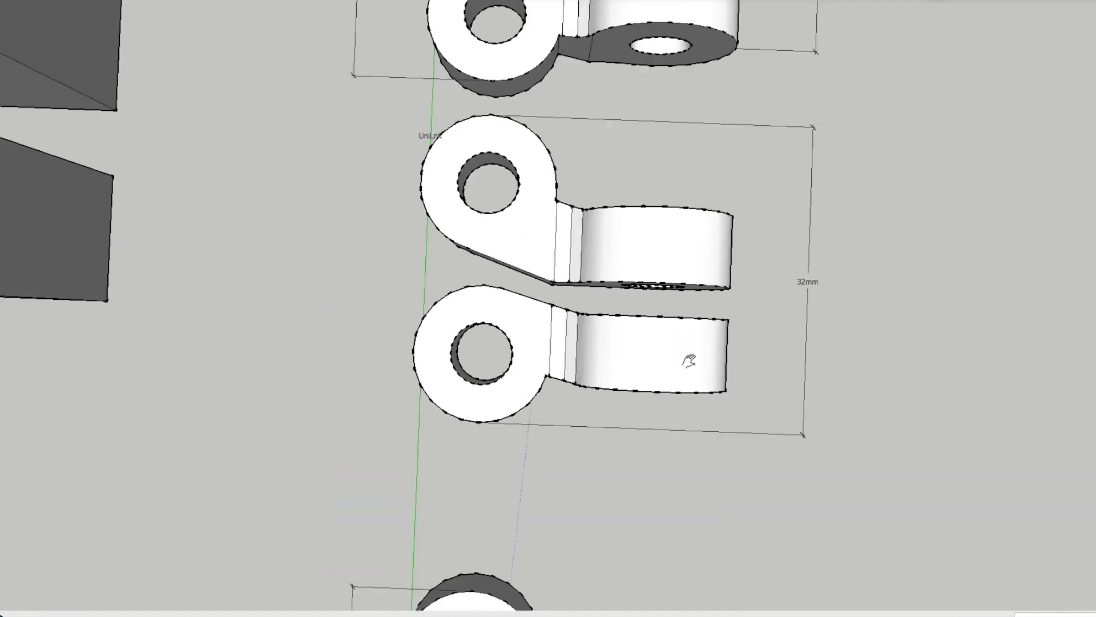
scroll(762, 299, "down", 2)
left_click_drag(732, 494, 581, 458)
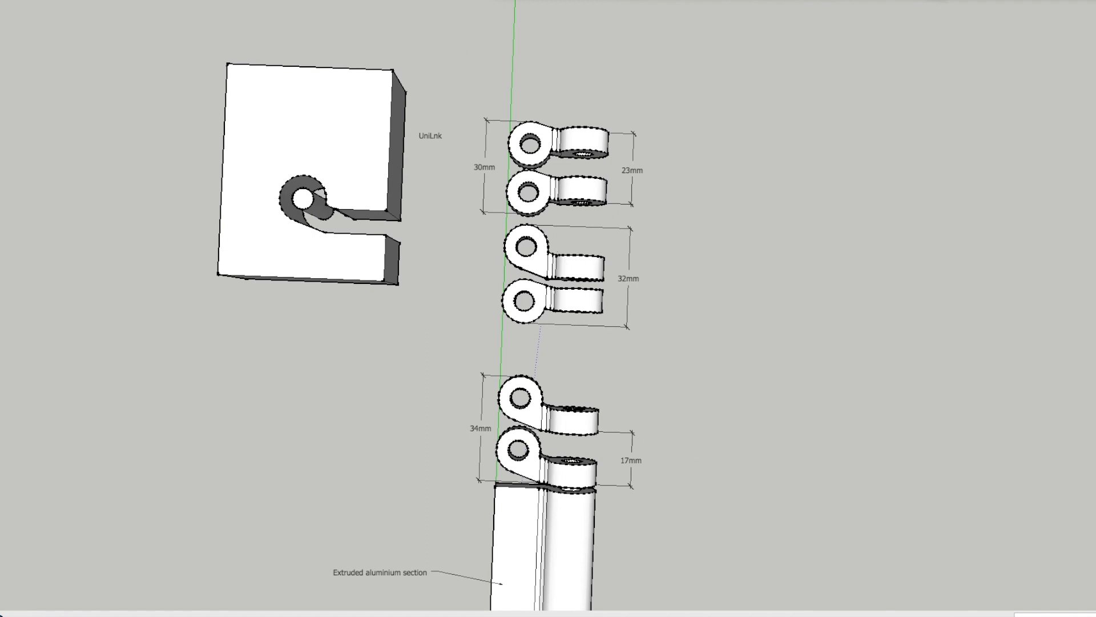
middle_click_drag(565, 491, 592, 492)
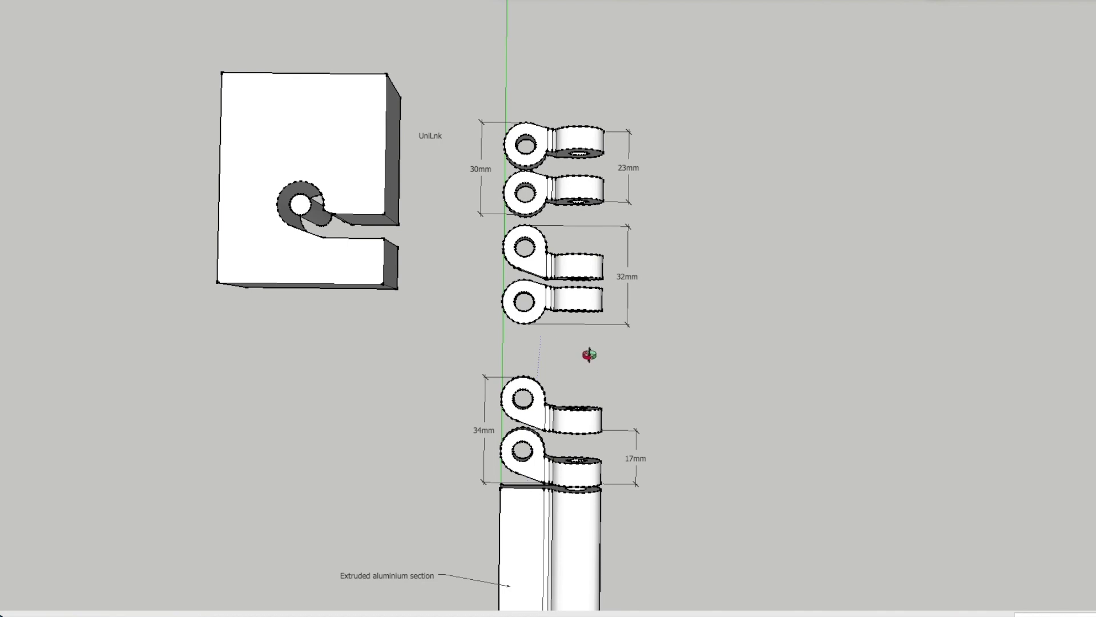
mouse_move(589, 355)
middle_mouse_down()
mouse_move(577, 348)
mouse_move(602, 331)
mouse_move(598, 358)
mouse_move(578, 360)
mouse_move(594, 322)
middle_mouse_up()
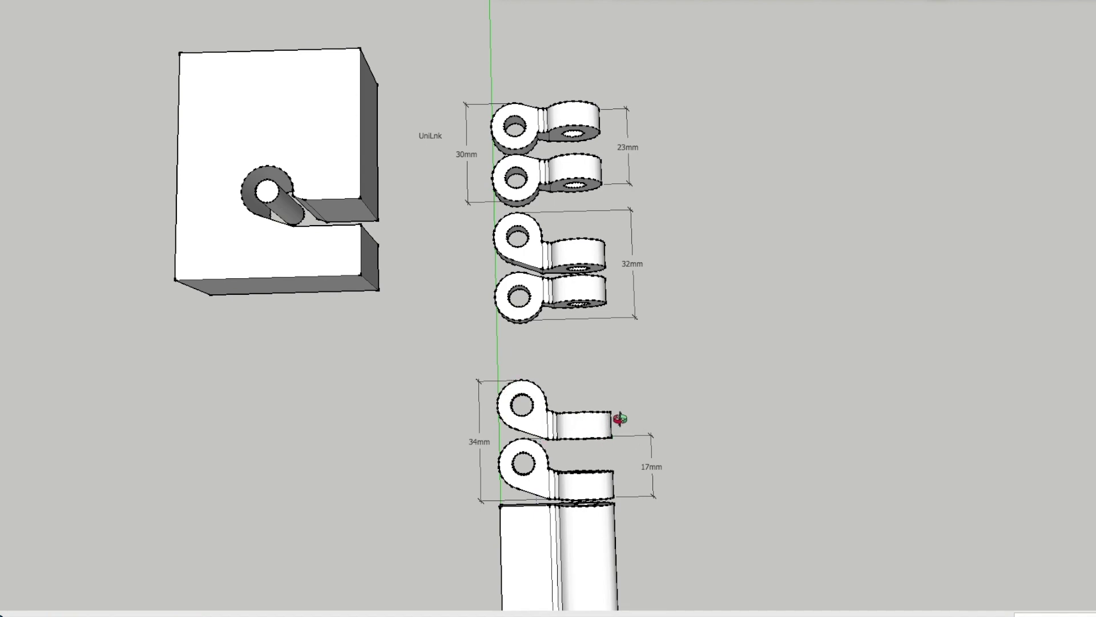
mouse_move(604, 448)
middle_mouse_down()
mouse_move(567, 450)
mouse_move(577, 451)
middle_mouse_up()
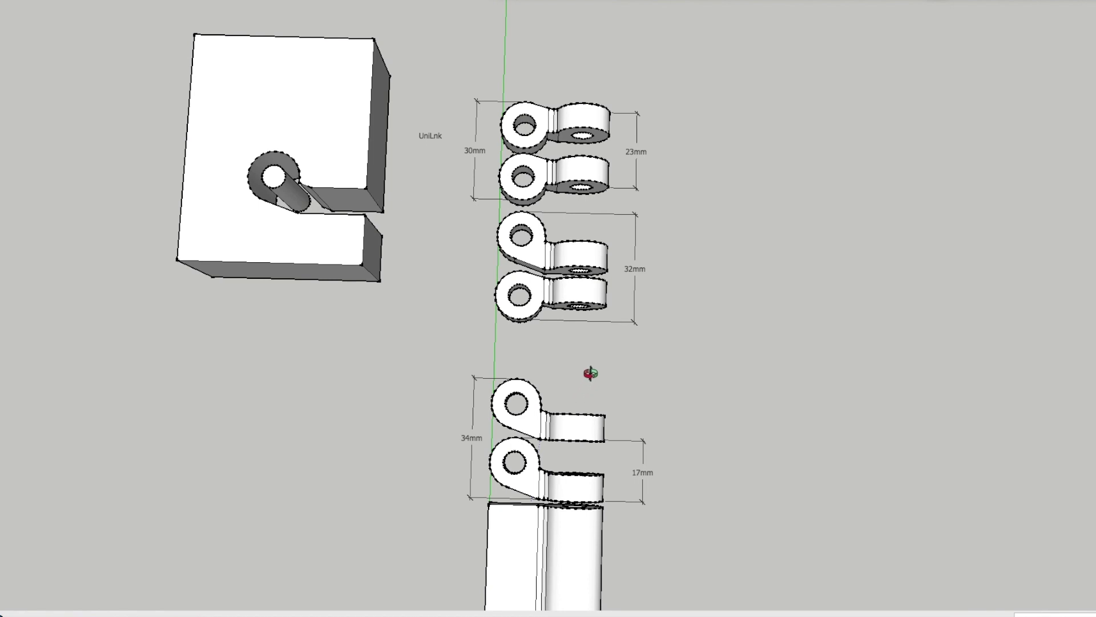